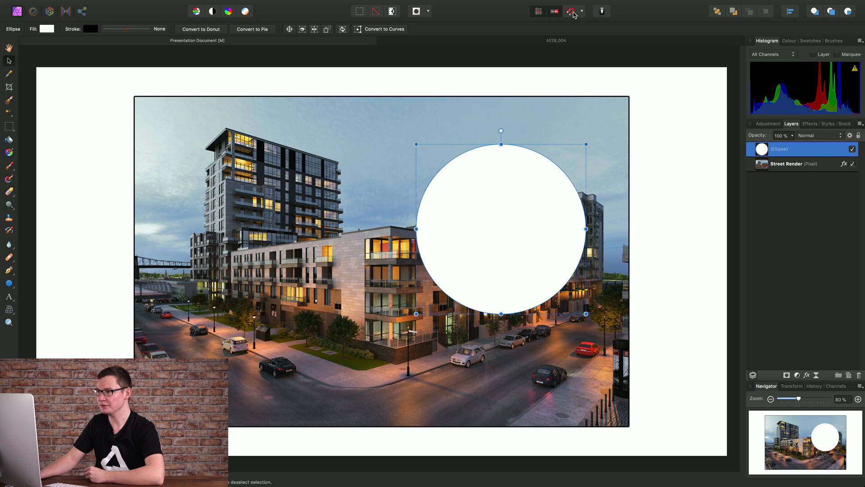
# - Move the white circle left so it sits over the front building
pyautogui.moveTo(489, 226); pyautogui.dragTo(377, 257)
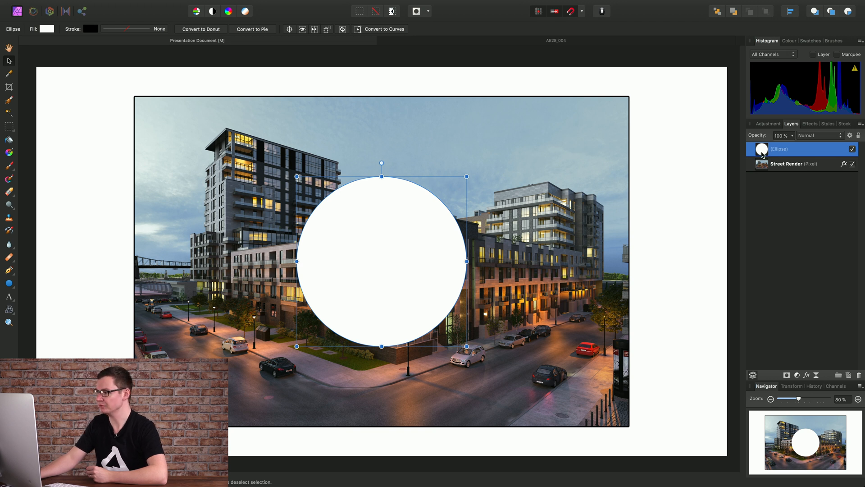
# - Drop the ellipse onto the Street Render layer as a mask, then pull it back out to the top
pyautogui.moveTo(760, 153); pyautogui.dragTo(762, 168)
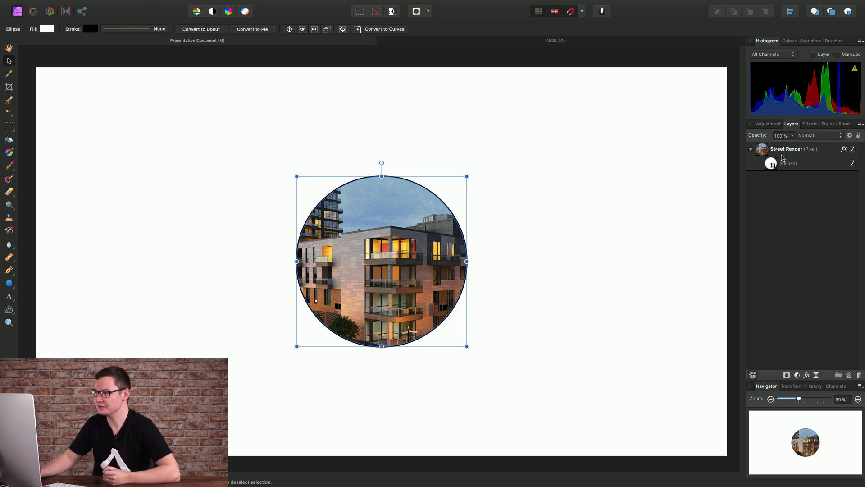
pyautogui.click(782, 157)
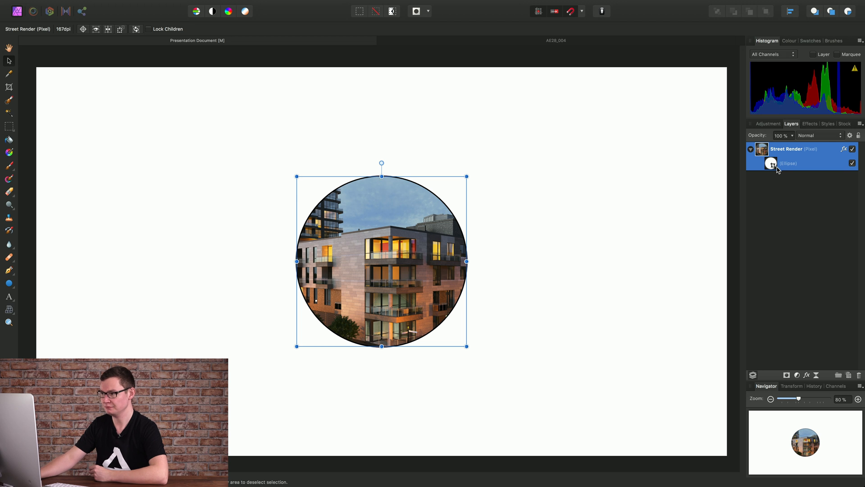
pyautogui.moveTo(772, 166); pyautogui.dragTo(761, 149)
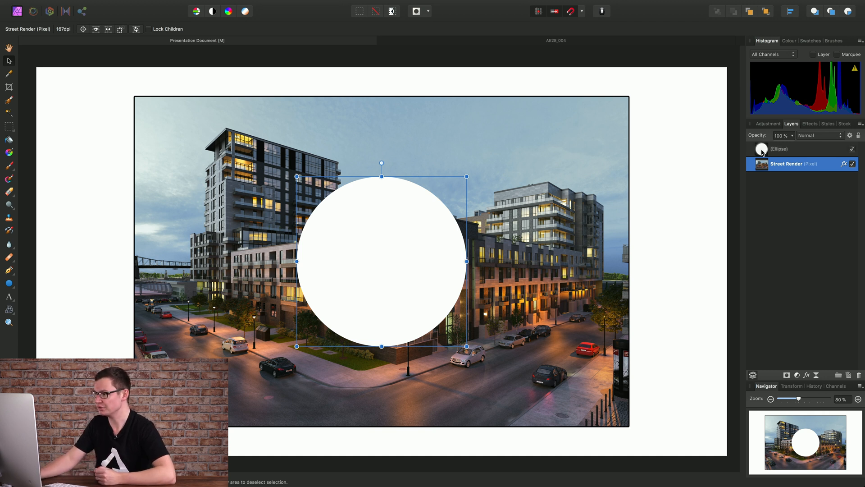
# - Nest the ellipse inside the Street Render layer and shift the street image slightly right, then reselect the ellipse
pyautogui.moveTo(762, 154); pyautogui.dragTo(812, 166)
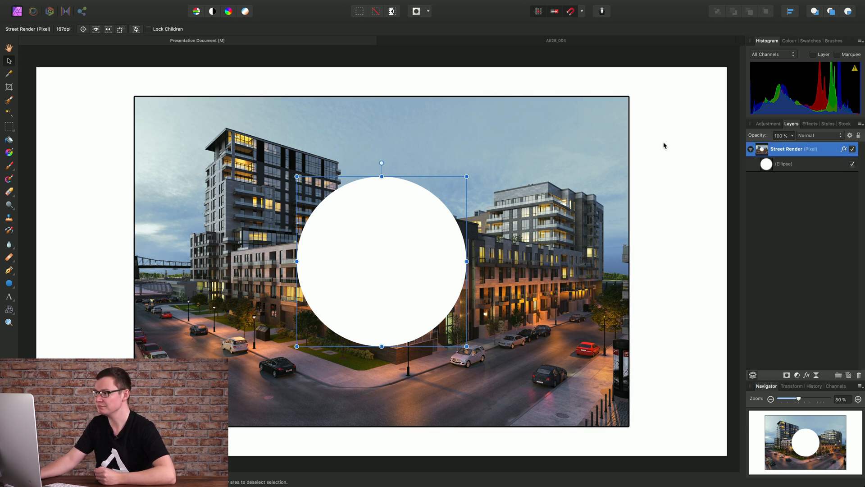
pyautogui.click(769, 168)
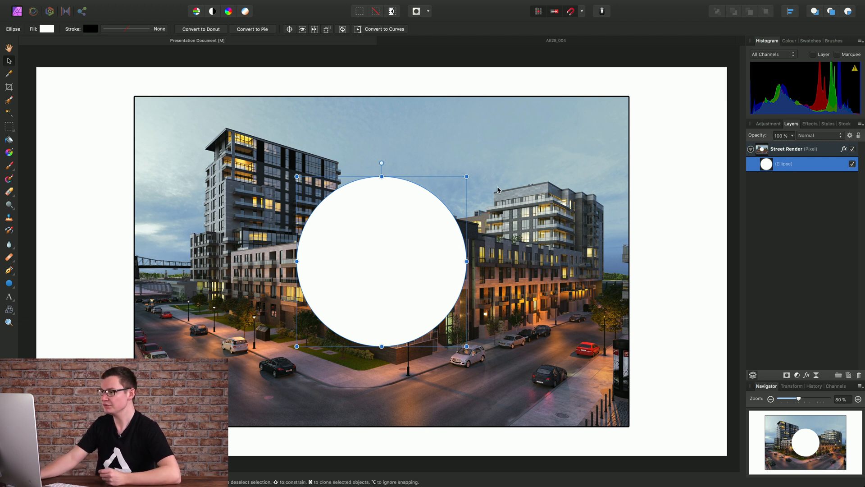
pyautogui.click(782, 154)
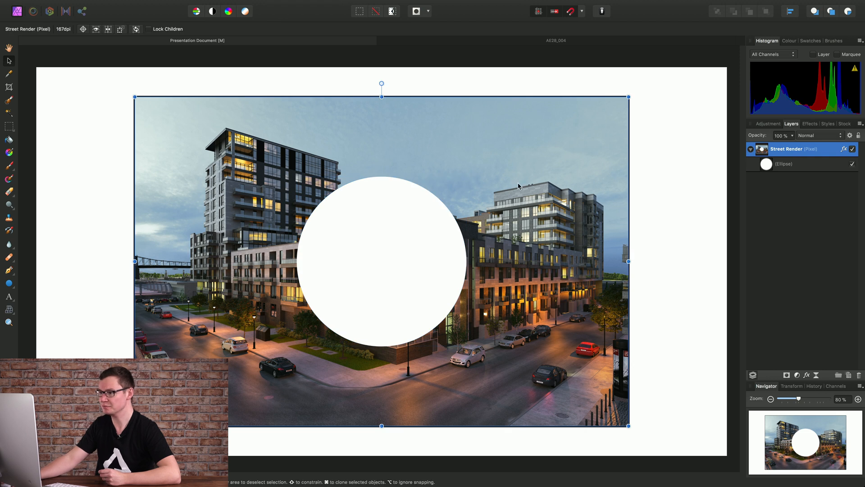
pyautogui.moveTo(522, 189)
pyautogui.mouseDown()
pyautogui.moveTo(571, 171)
pyautogui.moveTo(616, 185)
pyautogui.moveTo(461, 171)
pyautogui.moveTo(572, 168)
pyautogui.moveTo(538, 167)
pyautogui.moveTo(531, 180)
pyautogui.moveTo(538, 184)
pyautogui.mouseUp()
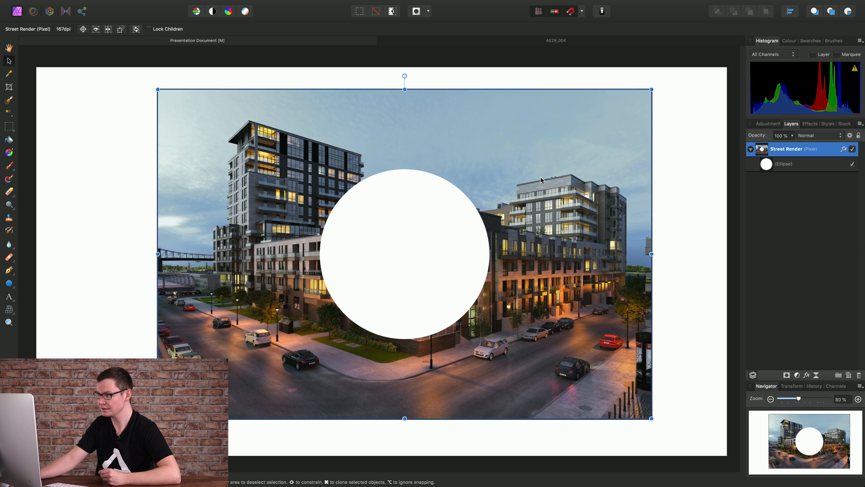
pyautogui.click(771, 168)
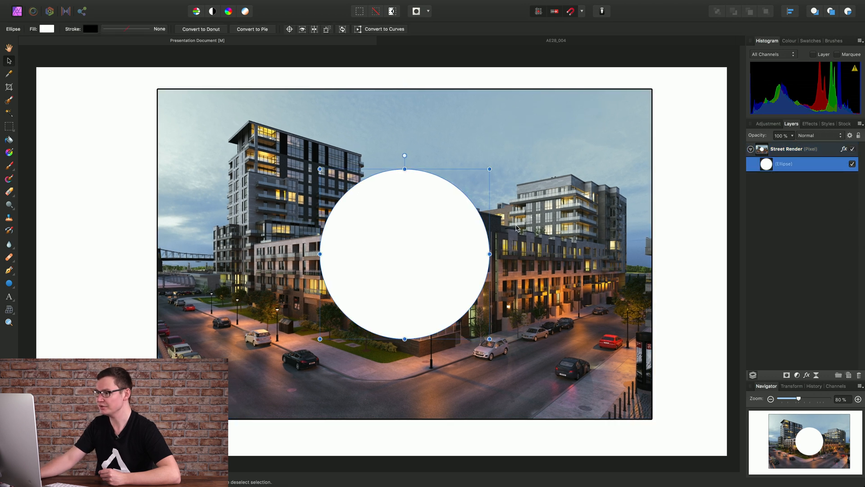
# - Set the ellipse's stroke width to 24 pt
pyautogui.click(156, 32)
pyautogui.moveTo(101, 59); pyautogui.dragTo(133, 62)
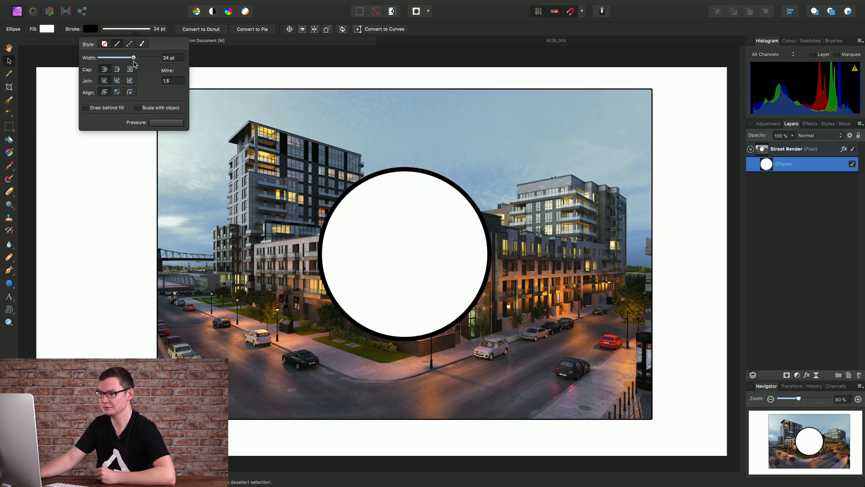
pyautogui.moveTo(433, 245)
pyautogui.mouseDown()
pyautogui.moveTo(609, 214)
pyautogui.moveTo(657, 191)
pyautogui.moveTo(618, 134)
pyautogui.moveTo(640, 59)
pyautogui.moveTo(690, 131)
pyautogui.moveTo(701, 277)
pyautogui.moveTo(686, 120)
pyautogui.moveTo(628, 218)
pyautogui.moveTo(645, 115)
pyautogui.moveTo(664, 128)
pyautogui.moveTo(615, 234)
pyautogui.moveTo(647, 183)
pyautogui.moveTo(243, 85)
pyautogui.moveTo(114, 93)
pyautogui.moveTo(210, 246)
pyautogui.moveTo(651, 297)
pyautogui.moveTo(630, 268)
pyautogui.moveTo(636, 73)
pyautogui.moveTo(264, 96)
pyautogui.moveTo(396, 215)
pyautogui.moveTo(361, 125)
pyautogui.moveTo(348, 150)
pyautogui.moveTo(344, 263)
pyautogui.moveTo(385, 252)
pyautogui.mouseUp()
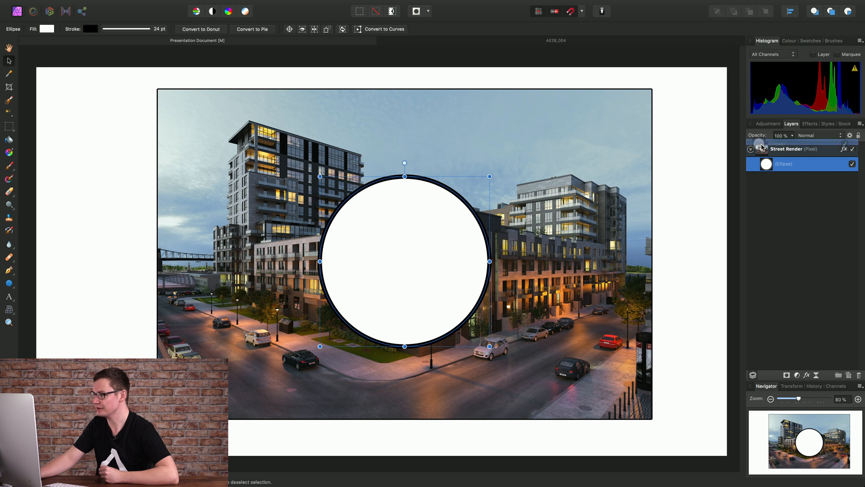
# - Move the ellipse back above Street Render and nest the Street Render image inside the ellipse so it clips to the circle
pyautogui.moveTo(762, 147); pyautogui.dragTo(773, 170)
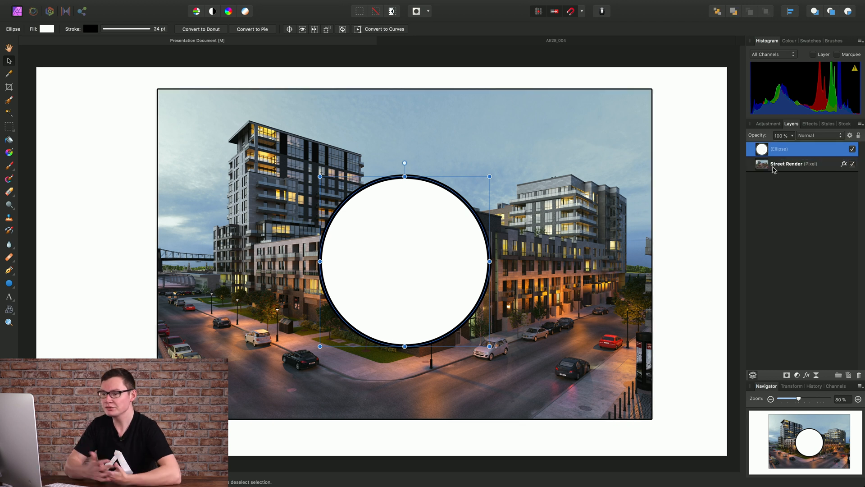
pyautogui.click(786, 167)
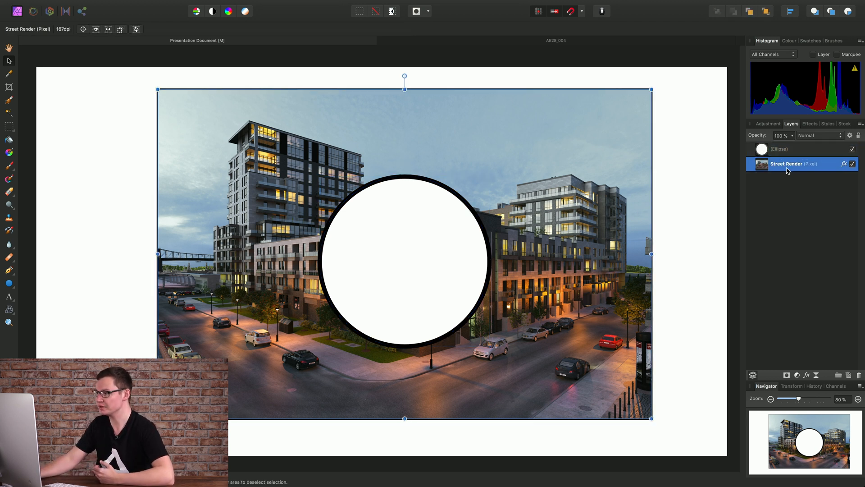
pyautogui.moveTo(762, 167); pyautogui.dragTo(781, 152)
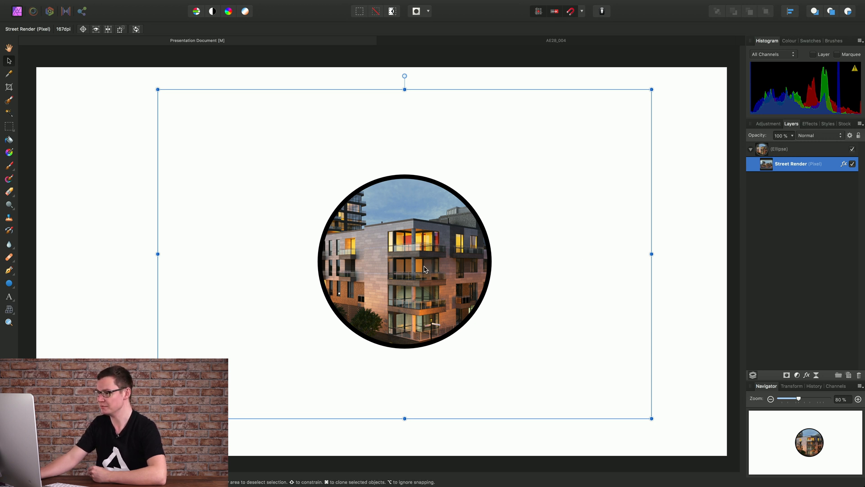
# - Reposition the clipped street image and the circle so the front building is framed in the centre
pyautogui.click(763, 151)
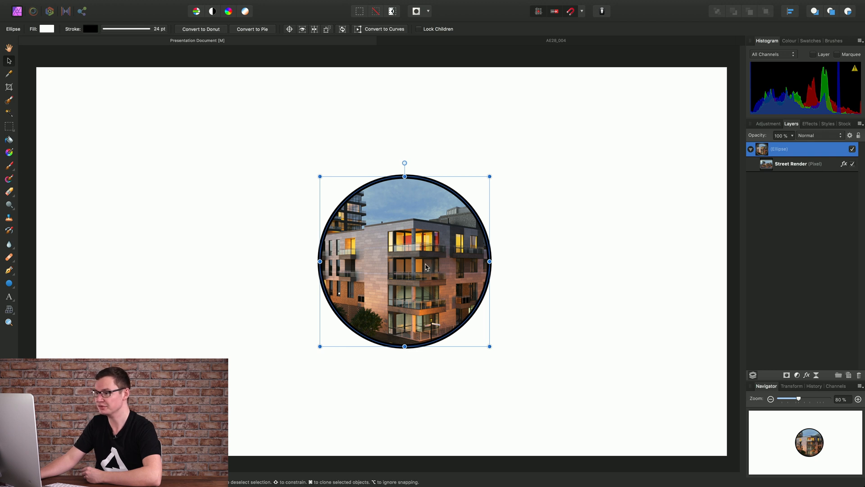
pyautogui.moveTo(426, 267); pyautogui.dragTo(446, 263)
pyautogui.click(791, 163)
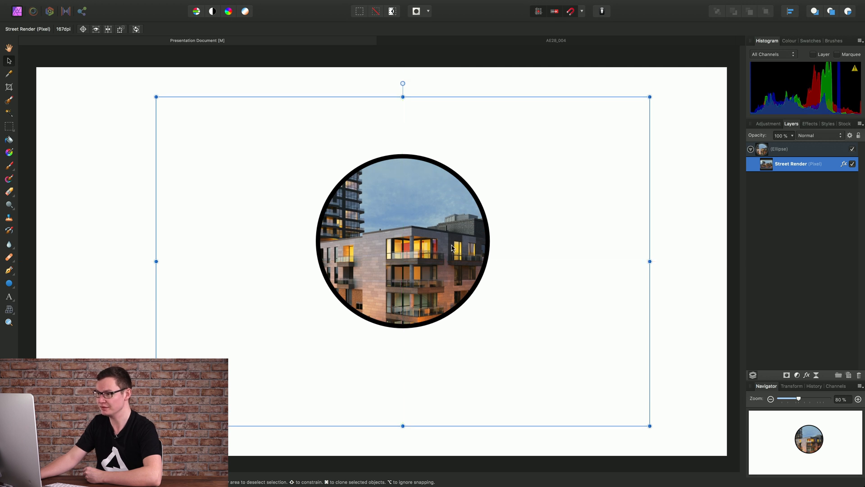
pyautogui.click(782, 150)
pyautogui.moveTo(404, 238); pyautogui.dragTo(383, 260)
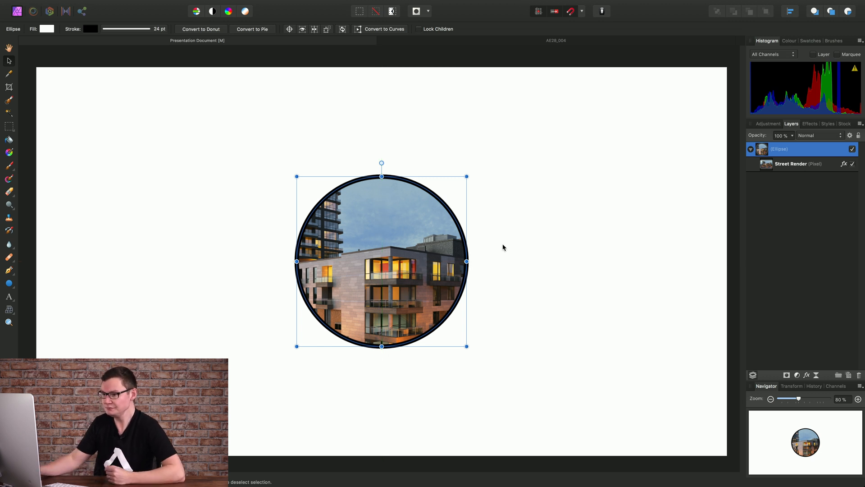
# - Switch to the AE28_004 document, zoom in on the woman, and add a Brightness / Contrast adjustment above the Woman Cutout layer
pyautogui.click(554, 43)
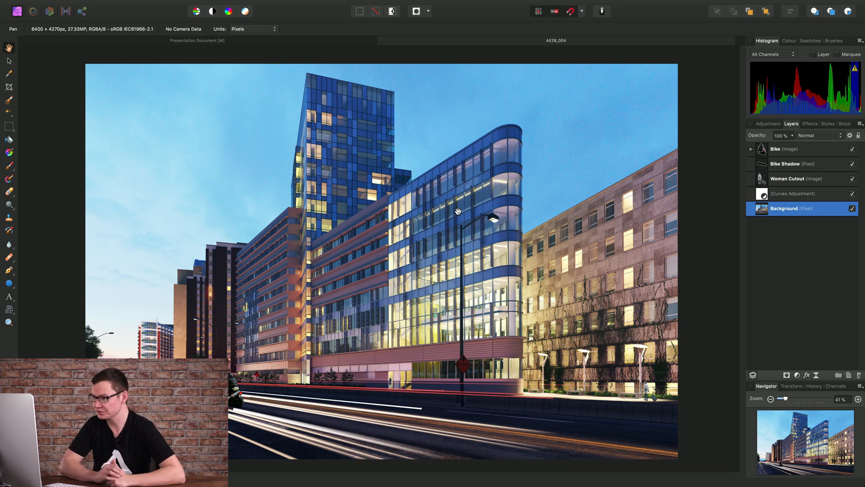
pyautogui.scroll(10, 619, 411)
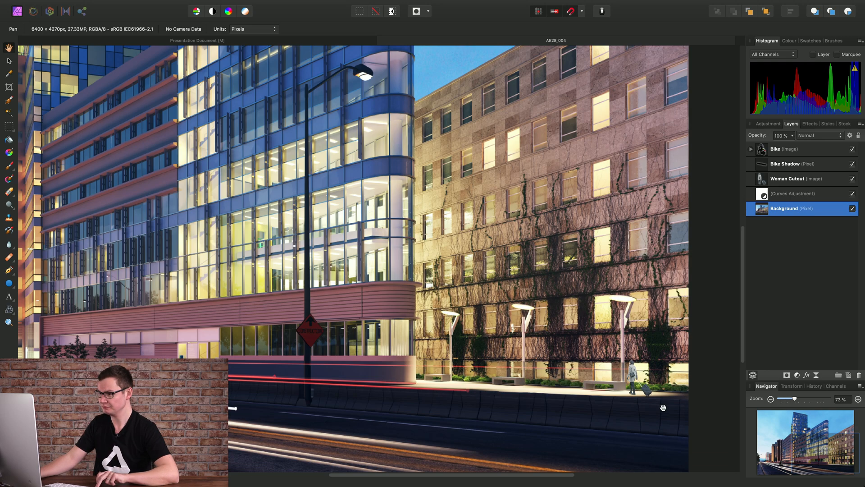
pyautogui.scroll(2, 630, 379)
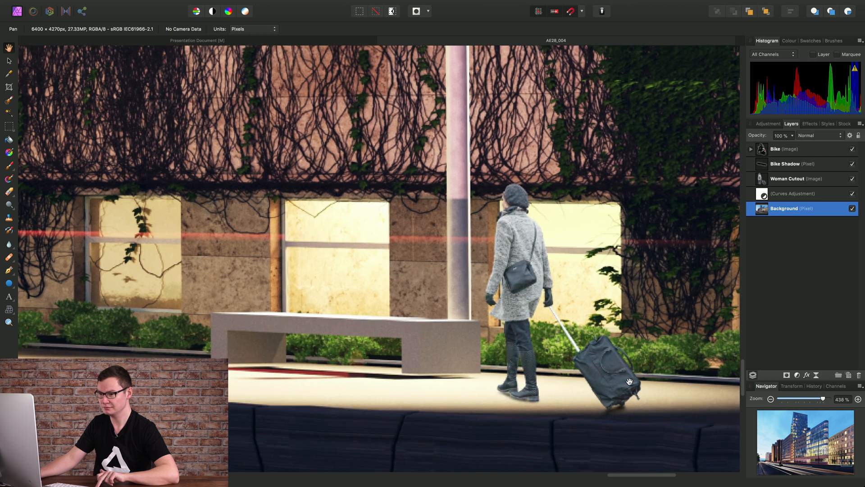
pyautogui.moveTo(629, 379); pyautogui.dragTo(561, 368)
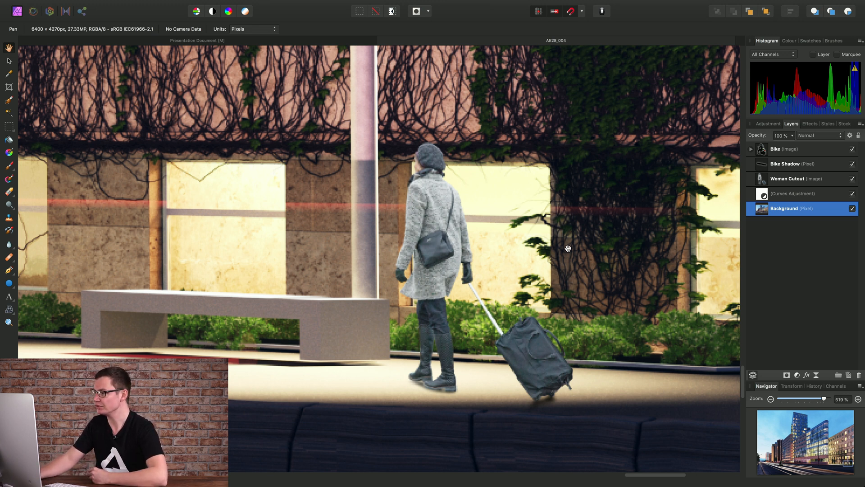
pyautogui.click(804, 182)
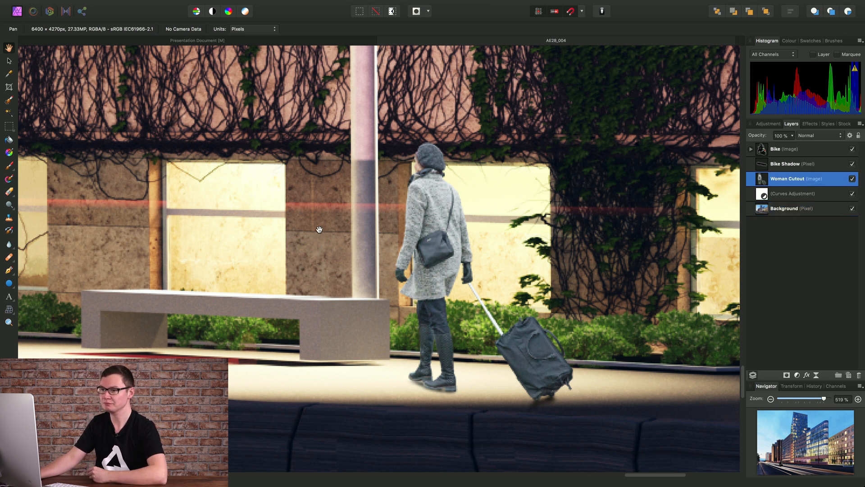
pyautogui.click(196, 5)
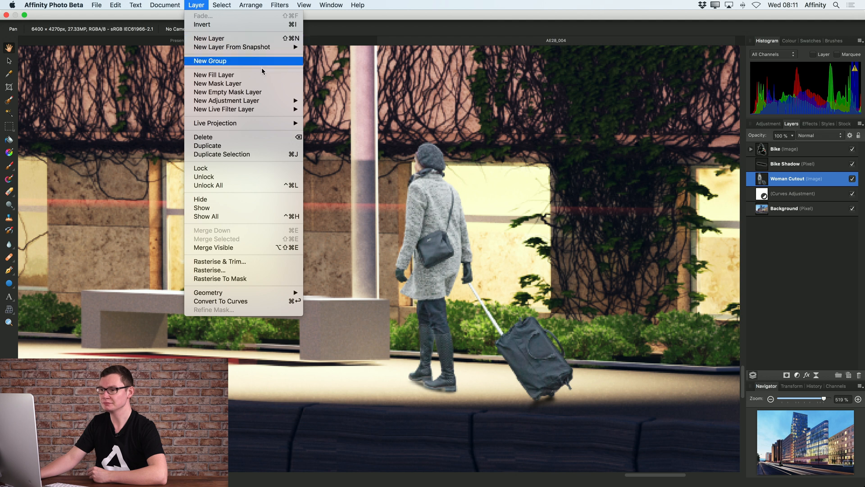
pyautogui.moveTo(264, 103)
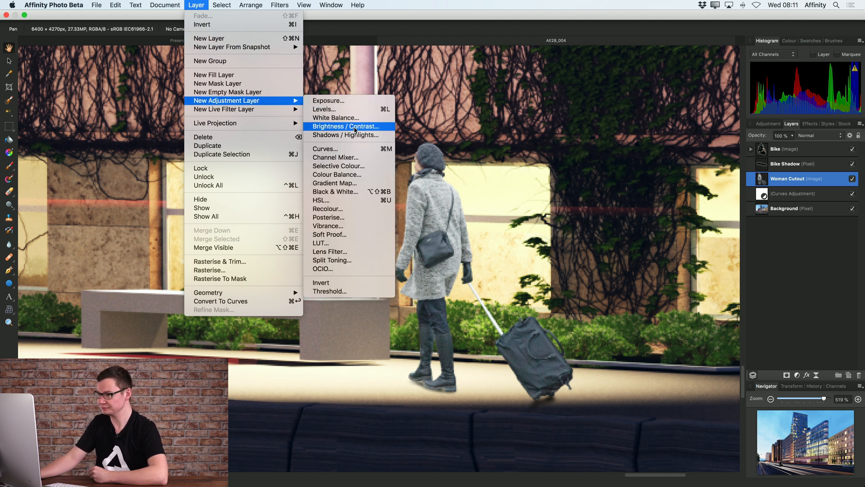
pyautogui.click(355, 128)
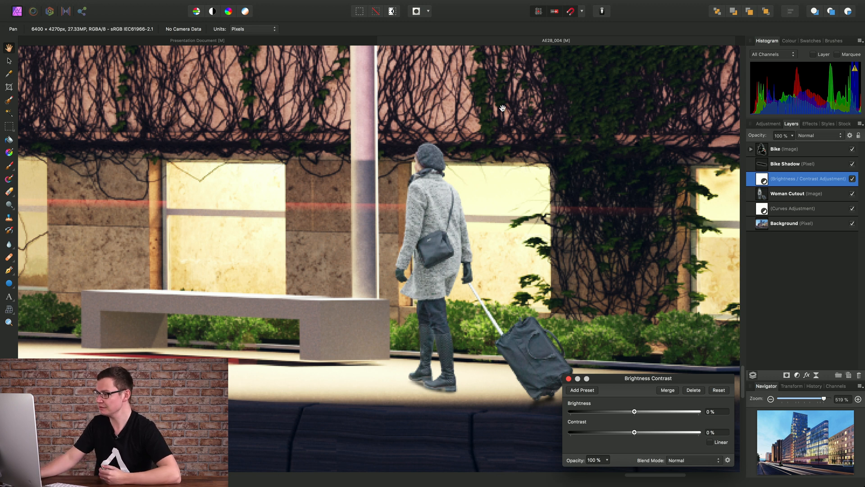
# - Clip the adjustment into the Woman Cutout layer, set Brightness to -34 % and Contrast to 51 %, compare it on and off, and close it
pyautogui.moveTo(763, 180); pyautogui.dragTo(798, 201)
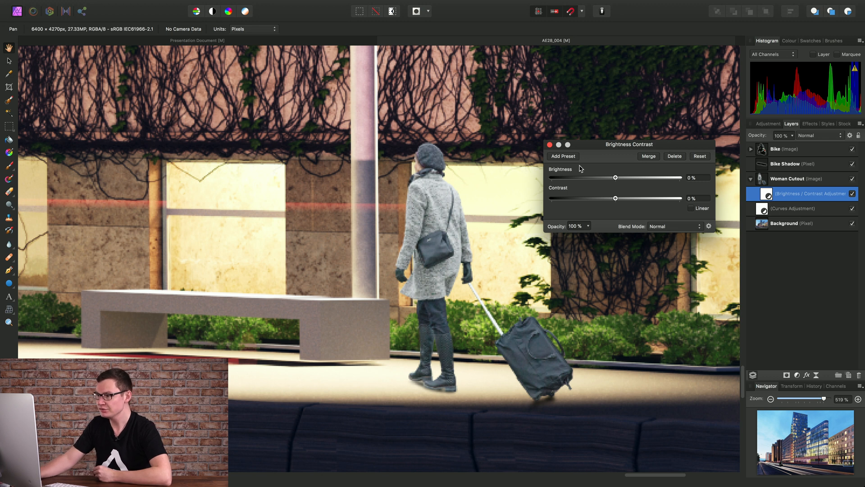
pyautogui.moveTo(616, 179); pyautogui.dragTo(648, 203)
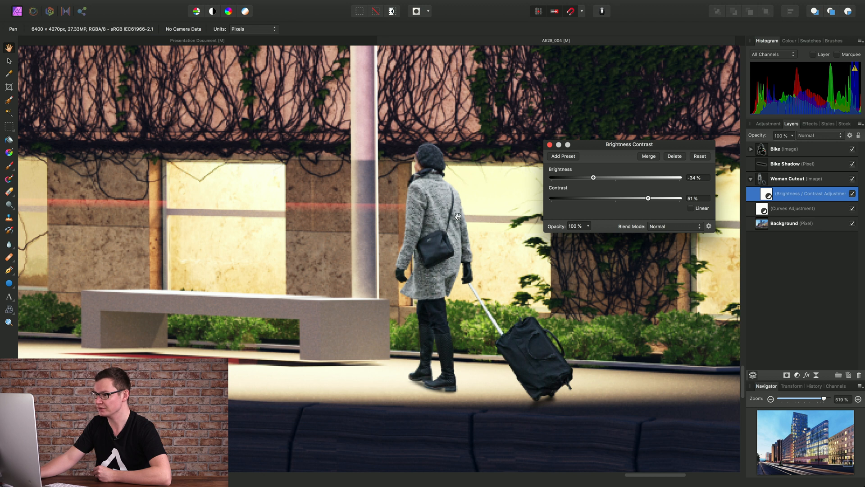
pyautogui.click(852, 193)
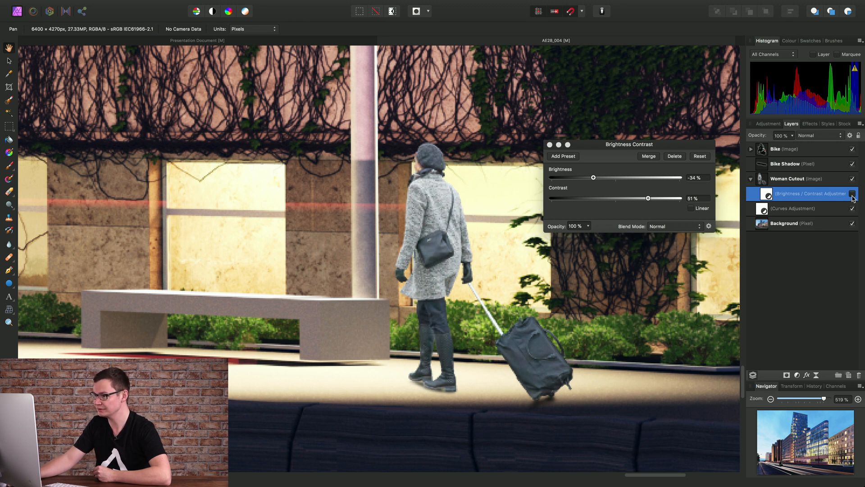
pyautogui.click(852, 194)
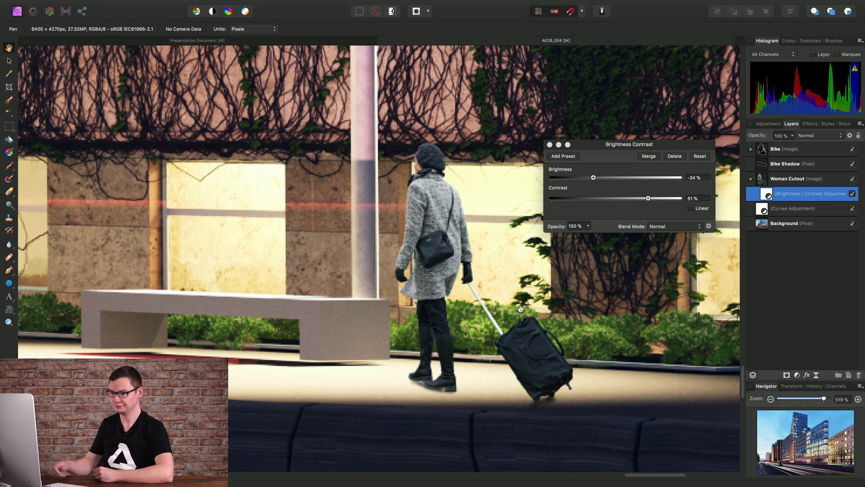
pyautogui.click(551, 146)
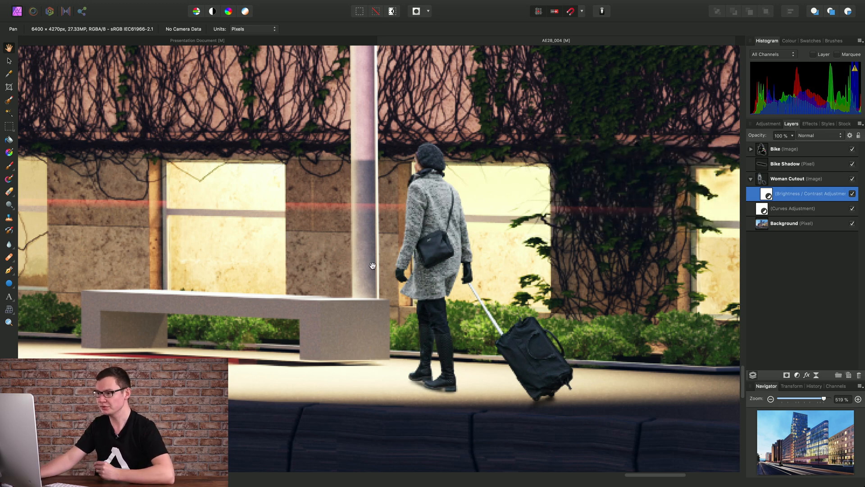
# - Pan to the motorbike and add a copy of the Brightness / Contrast adjustment inside the Bike layer
pyautogui.scroll(-10, 370, 266)
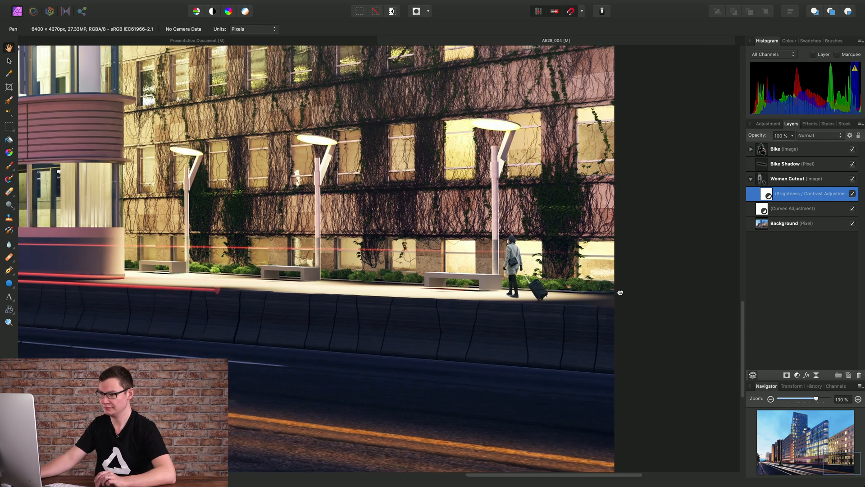
pyautogui.moveTo(620, 293); pyautogui.dragTo(653, 296)
pyautogui.moveTo(211, 300); pyautogui.dragTo(680, 301)
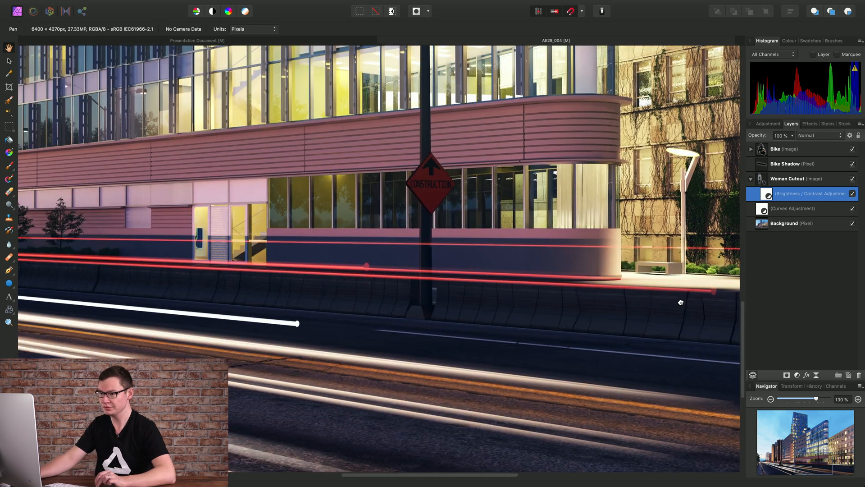
pyautogui.moveTo(221, 319); pyautogui.dragTo(645, 293)
pyautogui.moveTo(255, 313); pyautogui.dragTo(512, 338)
pyautogui.scroll(3, 389, 273)
pyautogui.scroll(4, 389, 273)
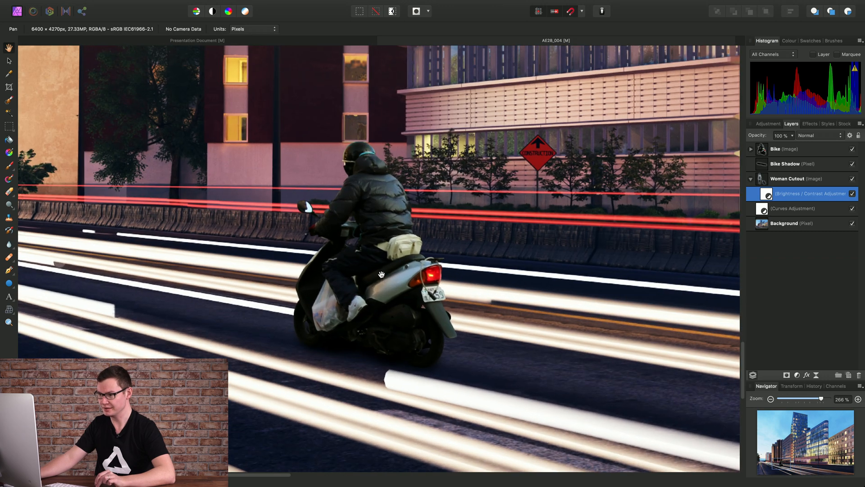
pyautogui.click(810, 148)
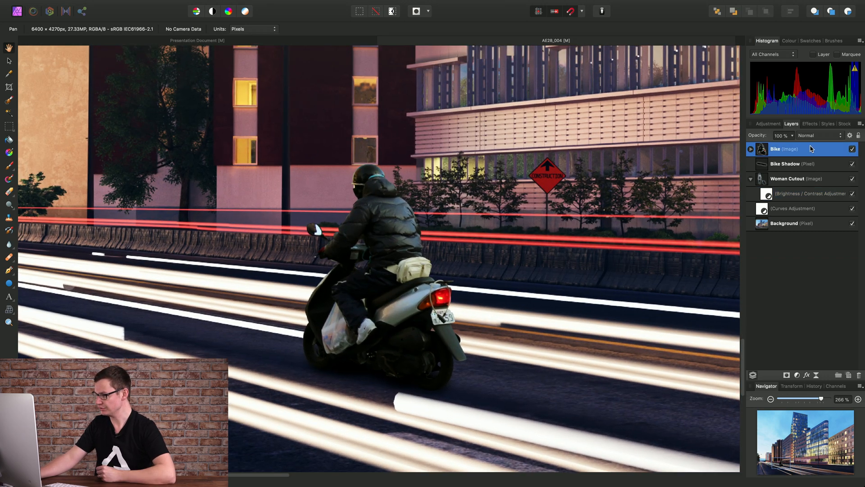
pyautogui.click(751, 149)
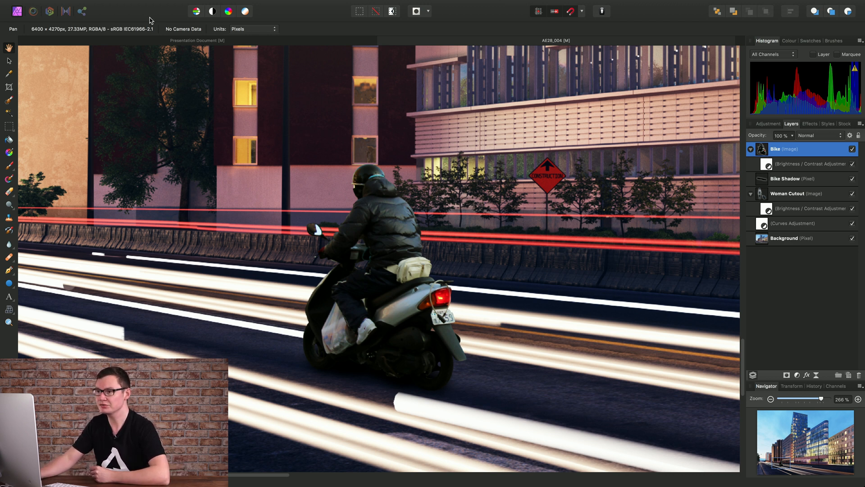
# - Add a live Motion Blur filter to the Bike layer with a radius of about 10.6 px at 345° rotation
pyautogui.moveTo(165, 2)
pyautogui.click(196, 5)
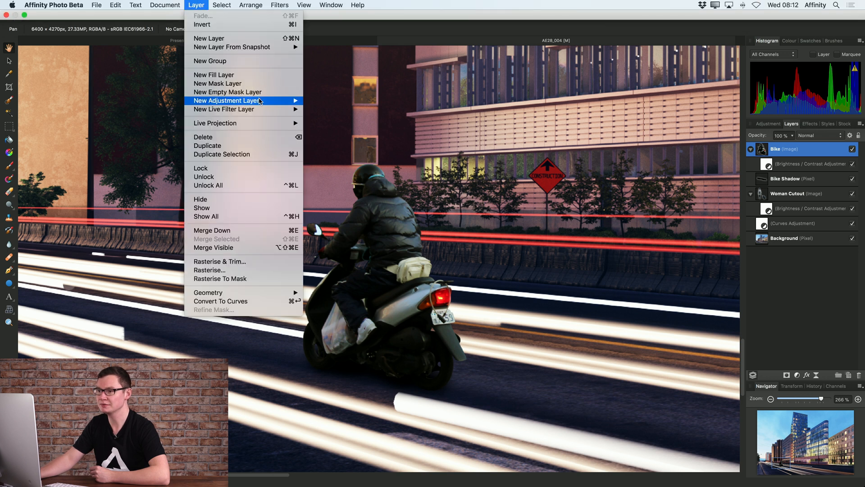
pyautogui.moveTo(273, 109)
pyautogui.moveTo(338, 112)
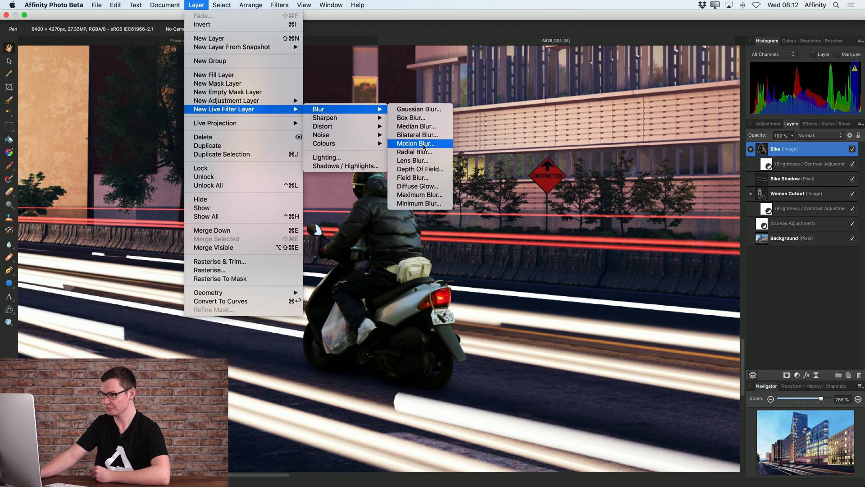
pyautogui.click(424, 144)
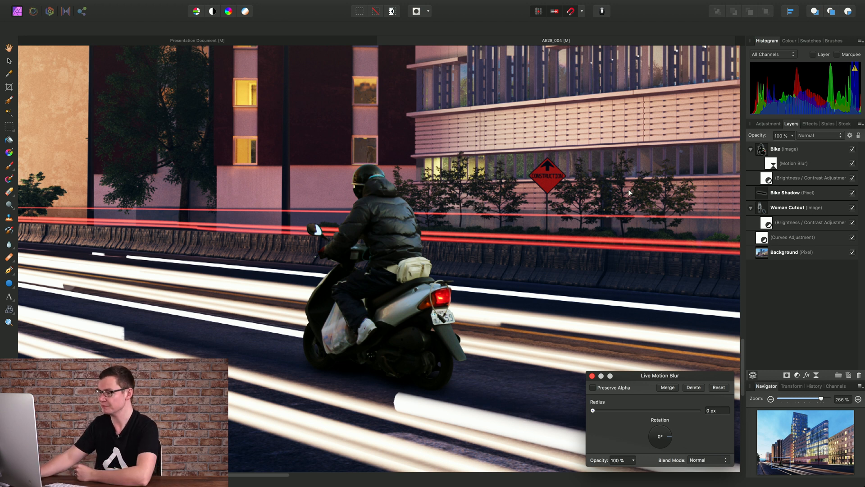
pyautogui.moveTo(637, 378); pyautogui.dragTo(587, 264)
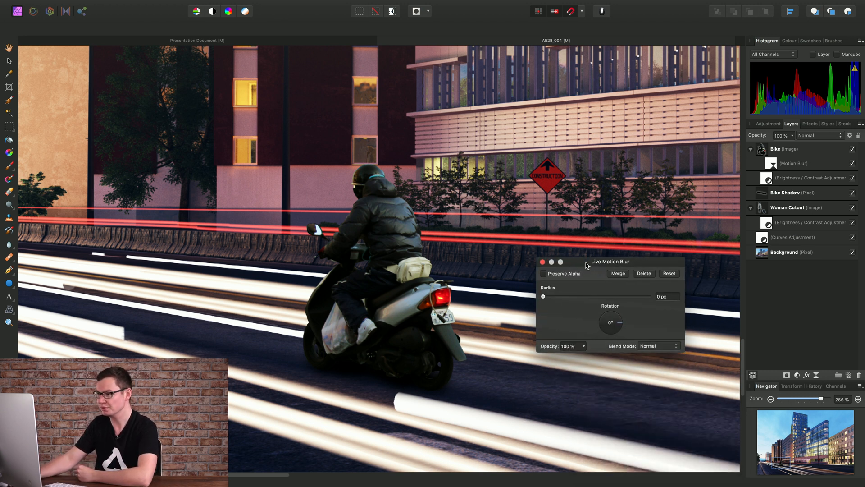
pyautogui.moveTo(397, 265); pyautogui.dragTo(390, 262)
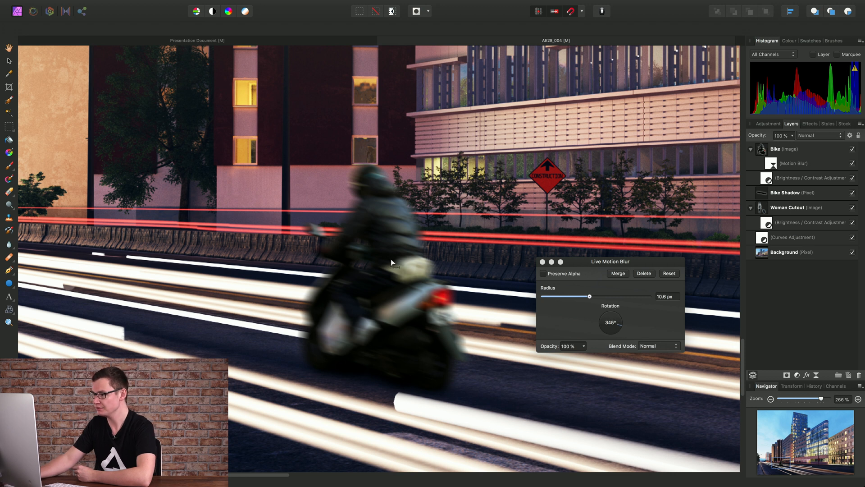
pyautogui.click(543, 263)
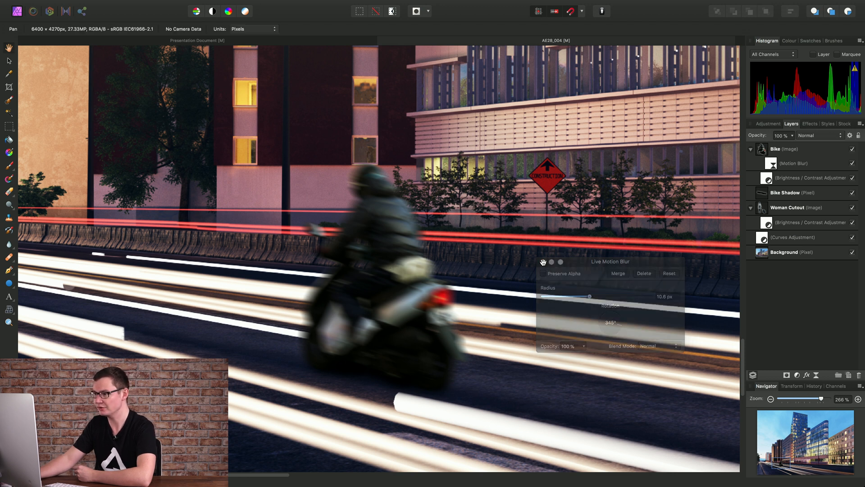